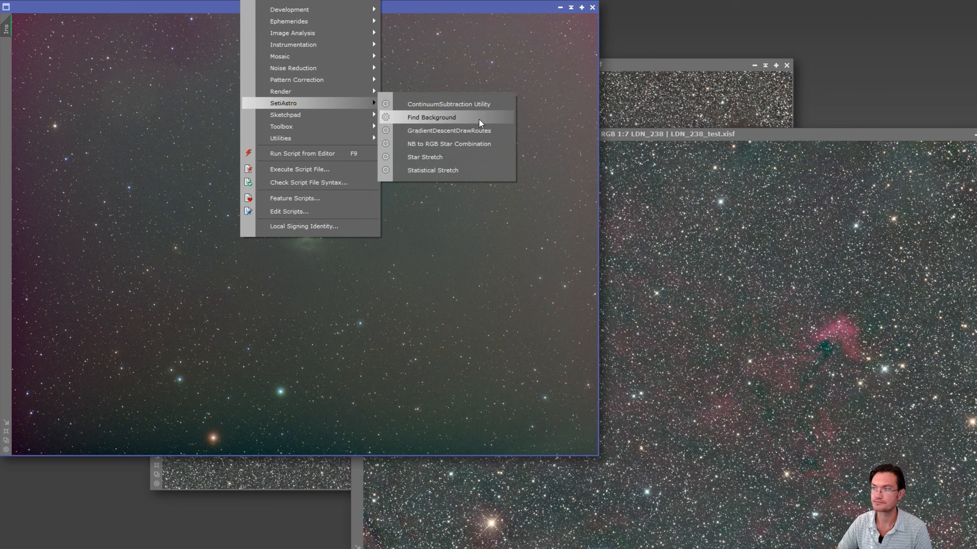
- Launch the Find Background script on the Iris image and mark three user-defined search areas: around the nebula, above it and beside it
click(409, 239)
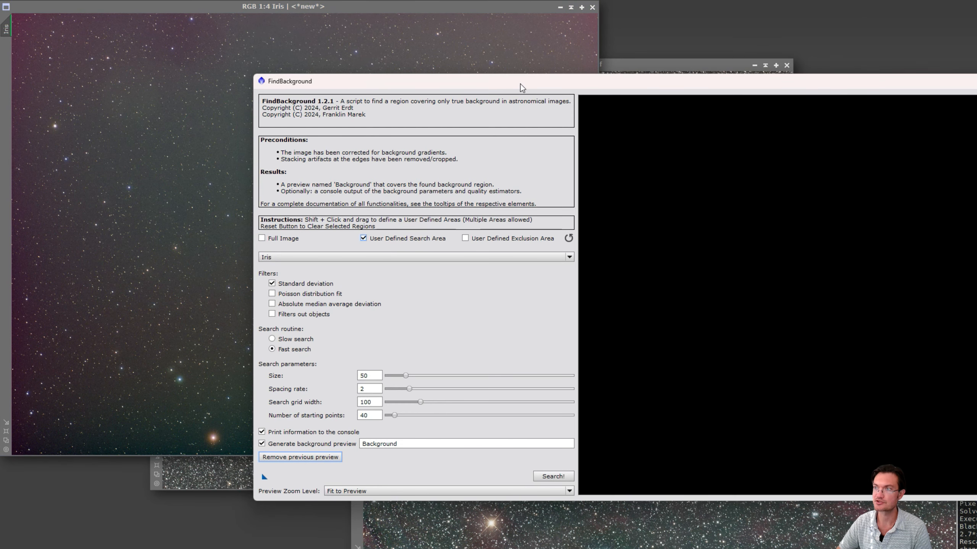
drag(522, 87, 446, 59)
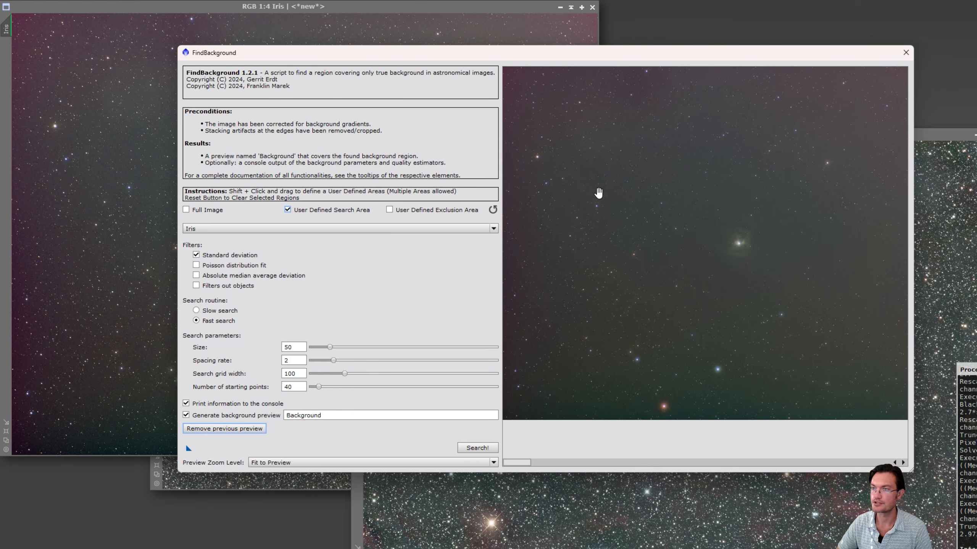
drag(615, 158, 860, 350)
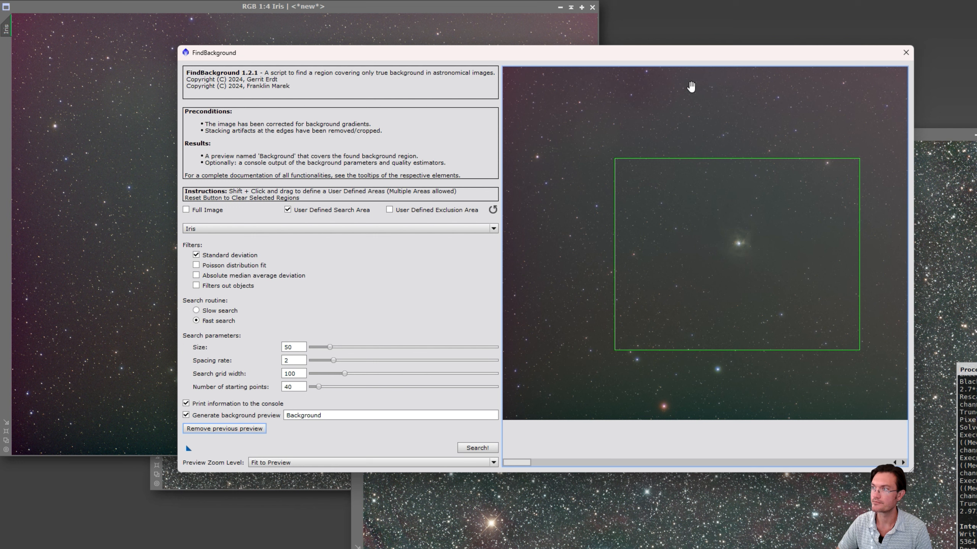
drag(697, 87, 830, 155)
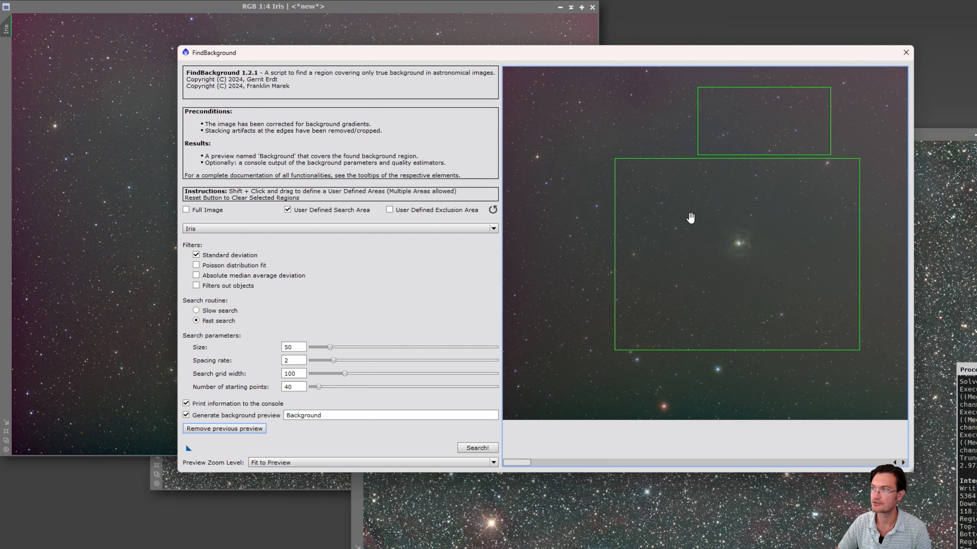
drag(606, 198, 557, 300)
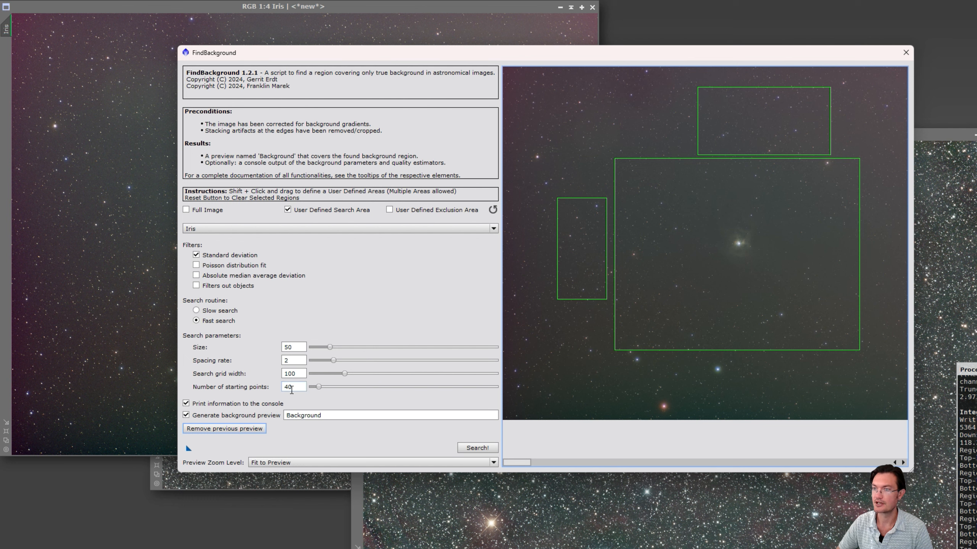
- Set the number of starting points to 20, run the background search on Iris, and close the script
double_click(292, 390)
text(20)
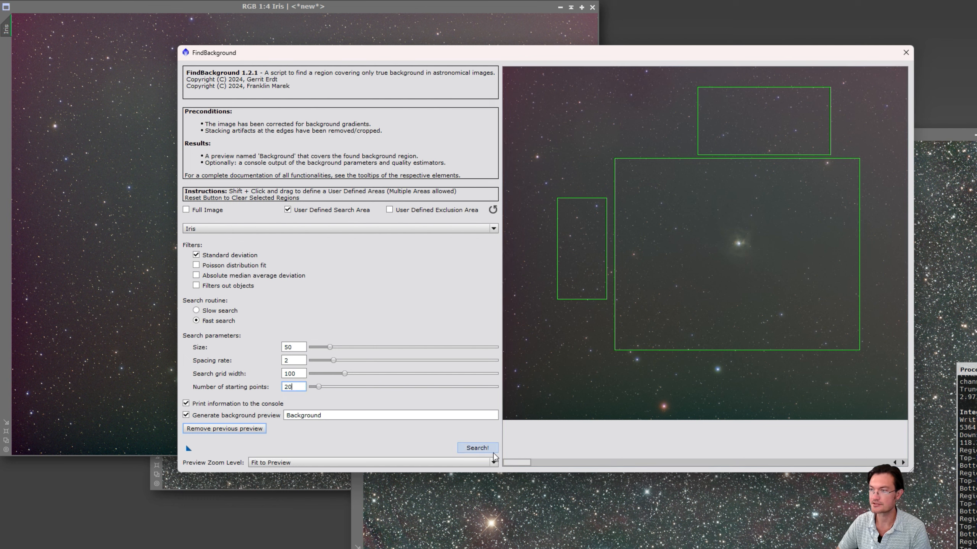
click(484, 449)
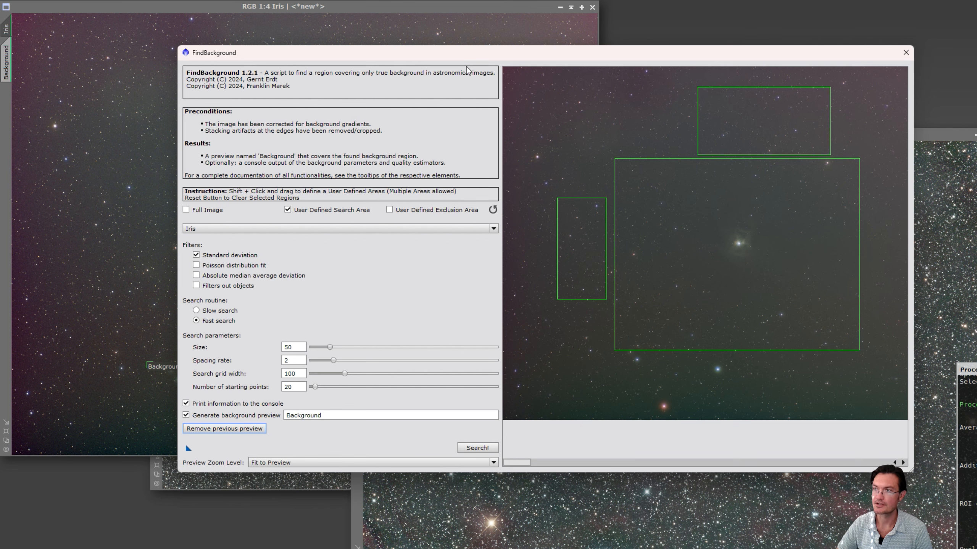
click(905, 53)
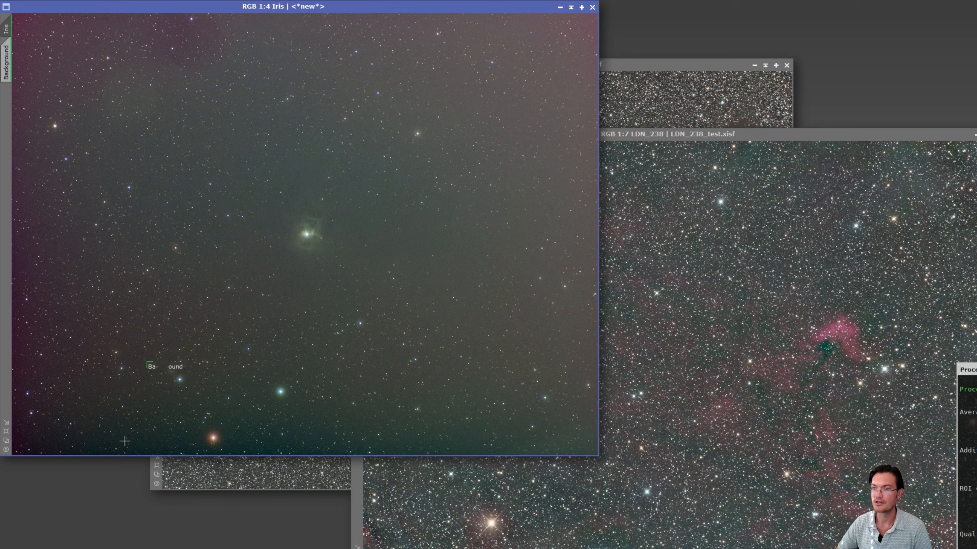
drag(144, 451, 166, 453)
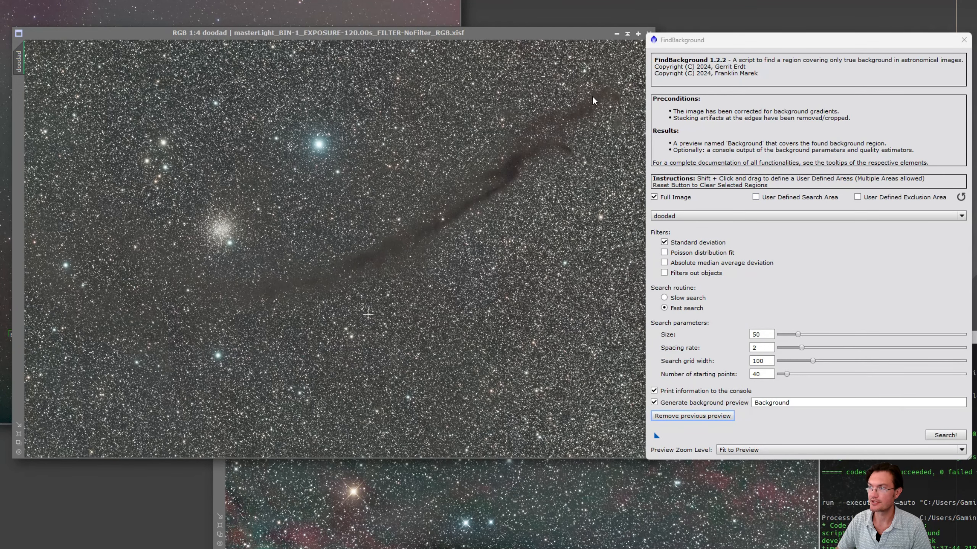
- Enable user-defined exclusion for the doodad image and cover the diagonal dark nebula with four overlapping exclusion areas
drag(855, 45, 254, 45)
click(262, 195)
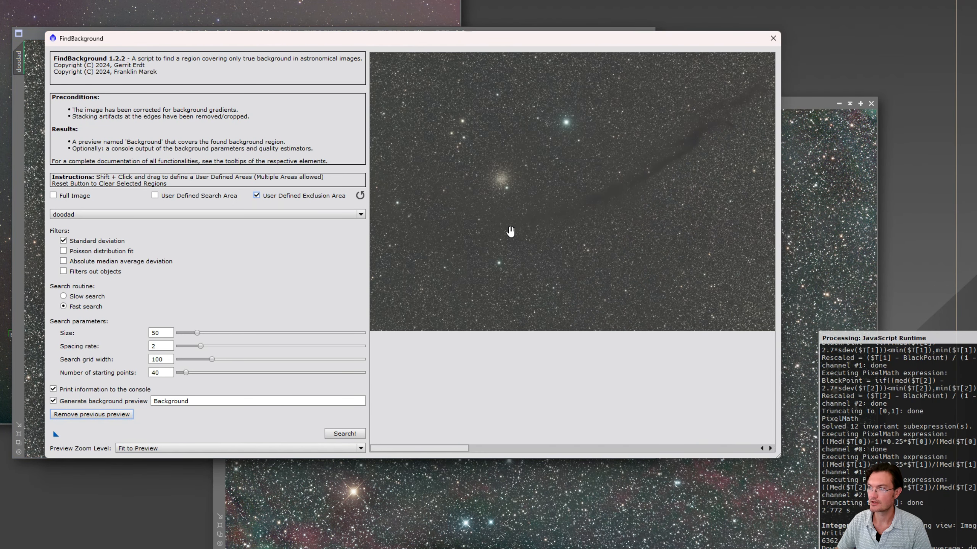
drag(508, 230, 781, 72)
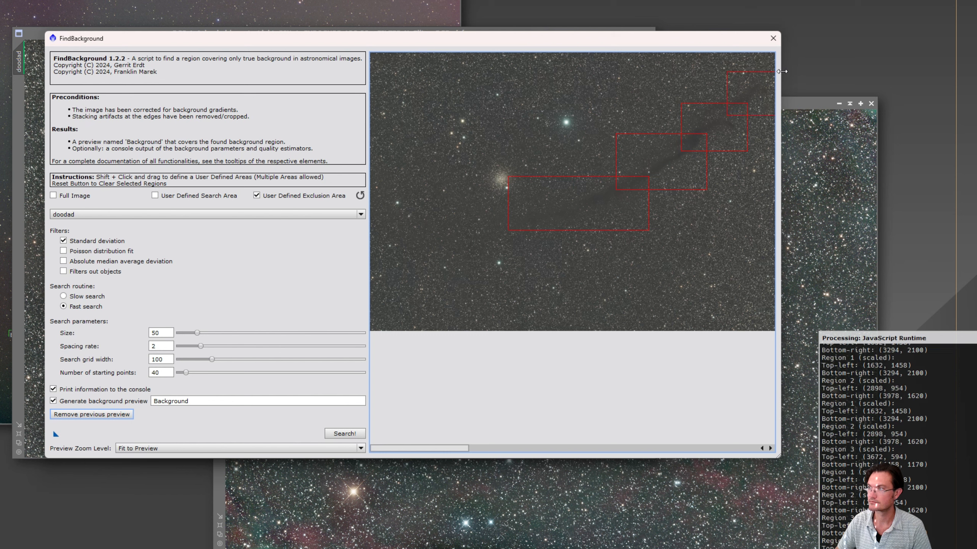
- Run the background search on doodad with the exclusion areas, and close the script dialog
click(342, 436)
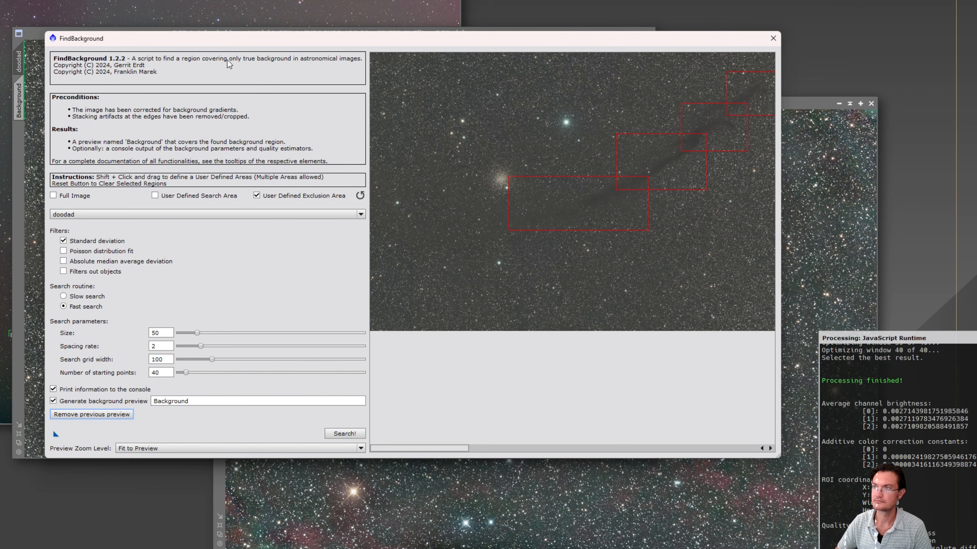
drag(277, 39, 180, 120)
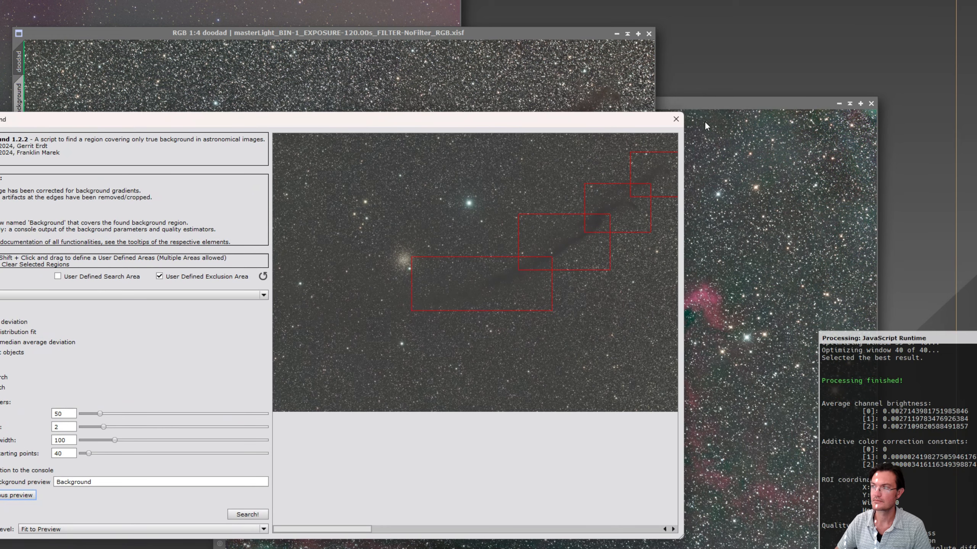
click(677, 118)
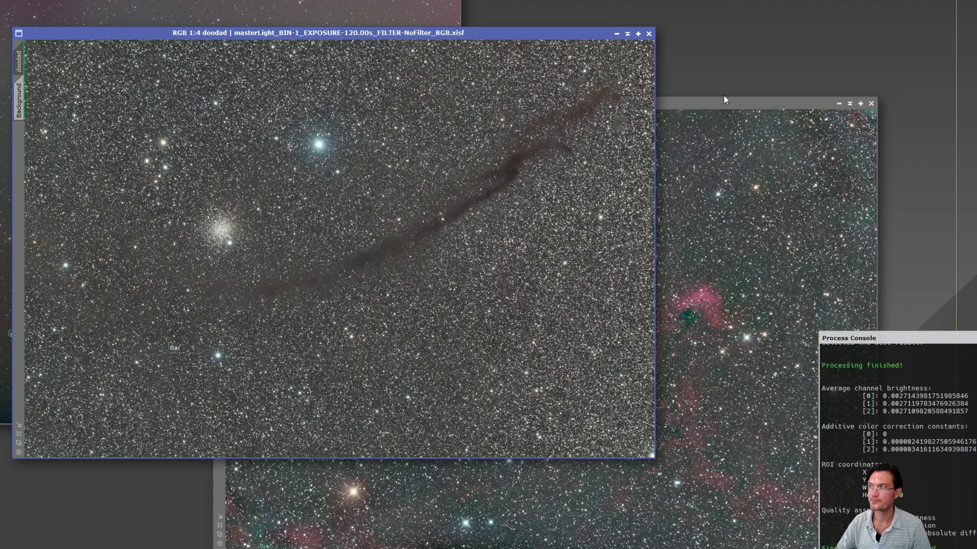
- Bring the LDN_238 image forward and launch the Find Background script on it with a user-defined exclusion area enabled
drag(715, 105, 509, 40)
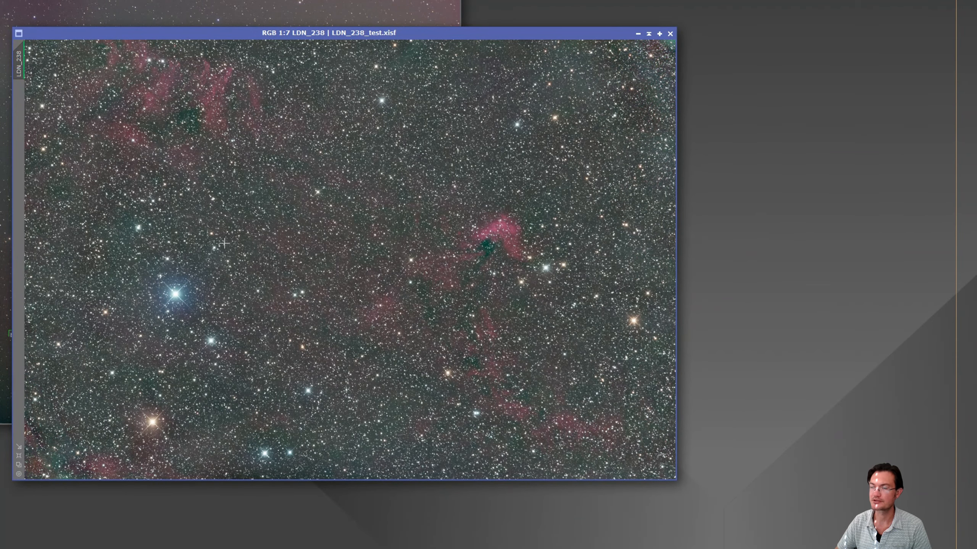
key(alt+s)
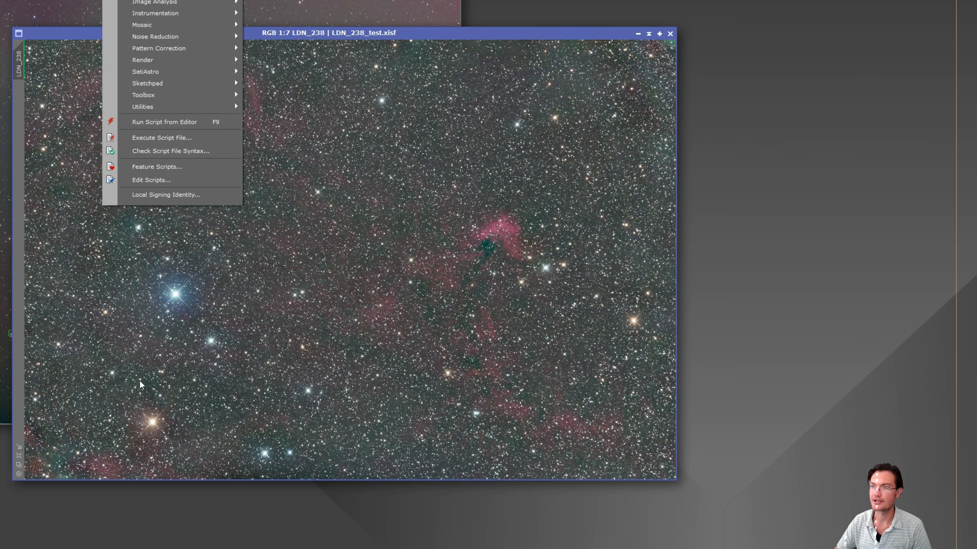
key(Return)
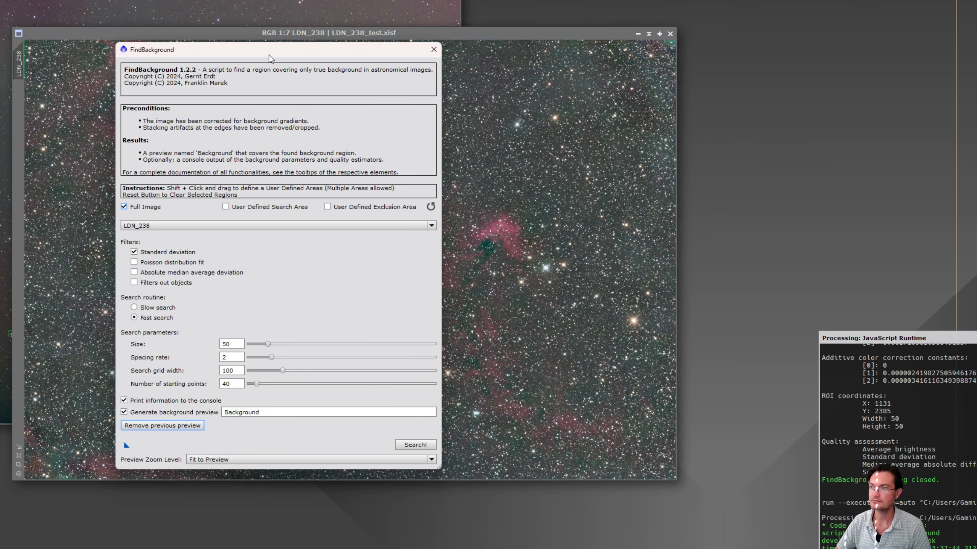
click(328, 207)
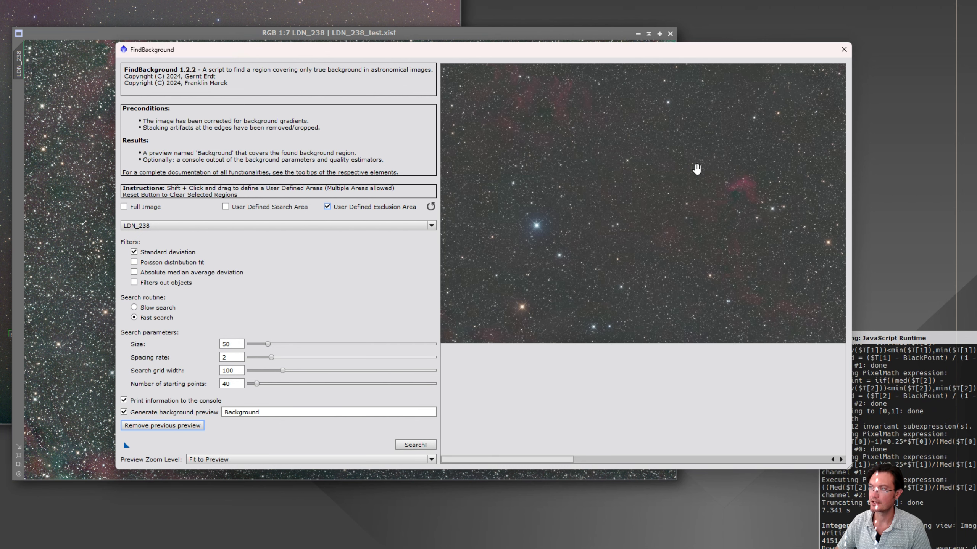
- Exclude the central-right red nebula, the upper-left nebulosity and a lower-edge strip of LDN_238, run the background search, and close the script
drag(696, 169, 770, 261)
drag(616, 147, 488, 87)
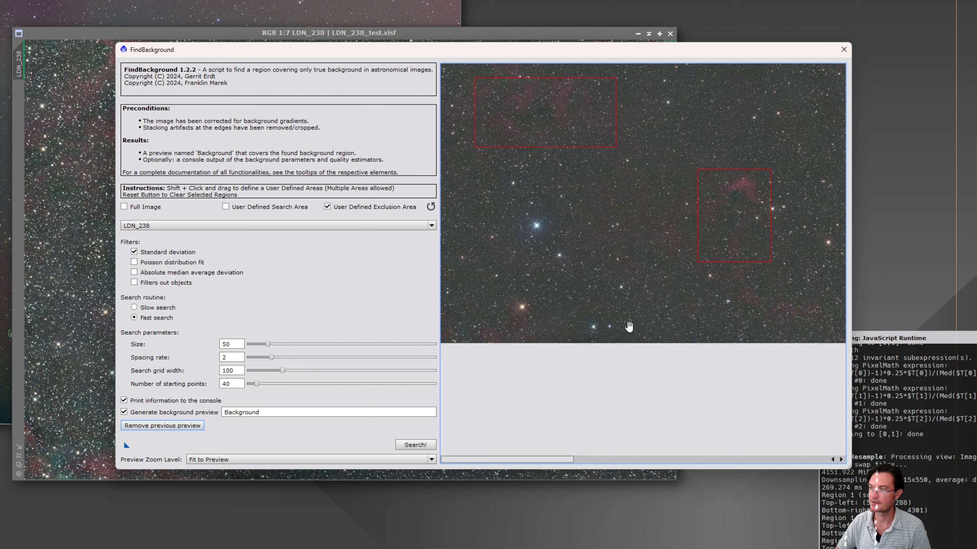
drag(720, 322, 519, 366)
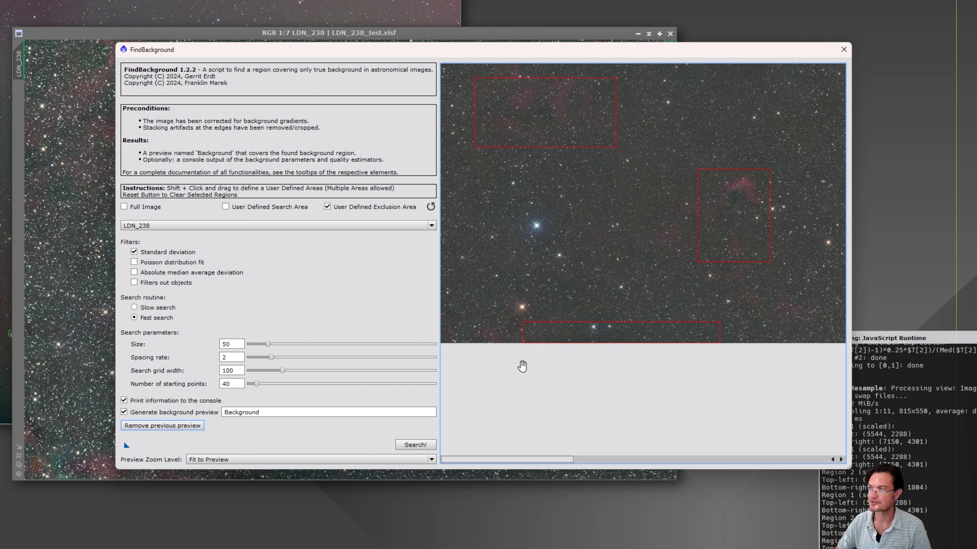
click(414, 445)
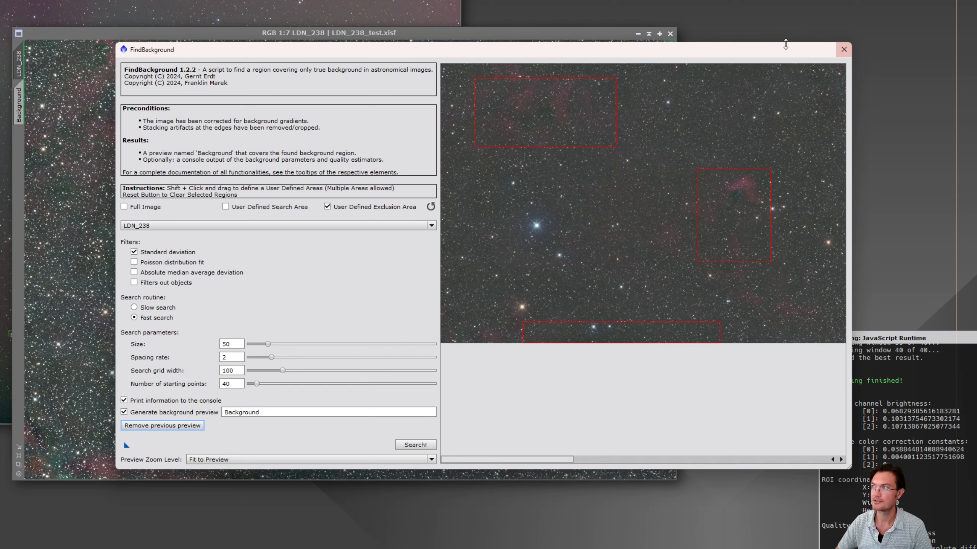
click(847, 52)
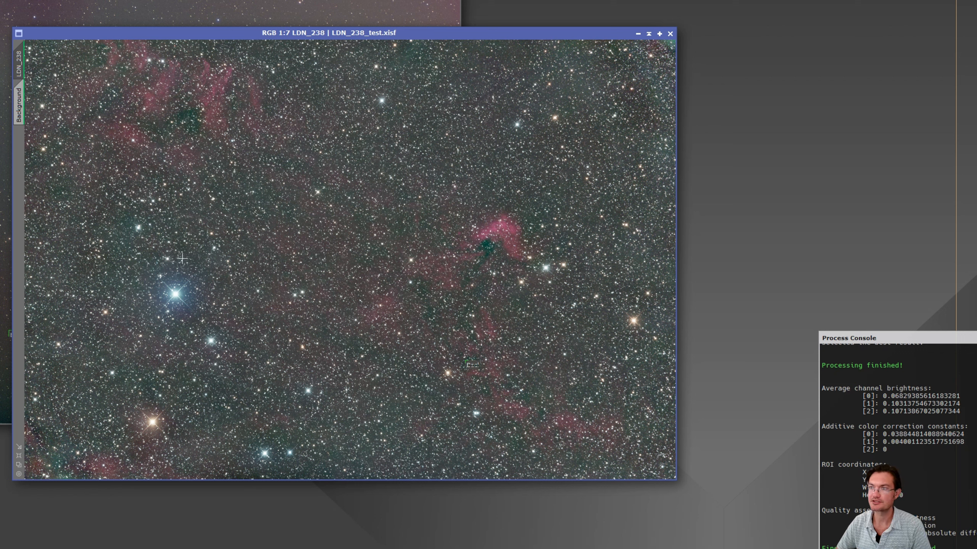
- Reopen Find Background on LDN_238 and mark two user-defined search areas, around the bright blue star and in the upper-right star field
click(115, 0)
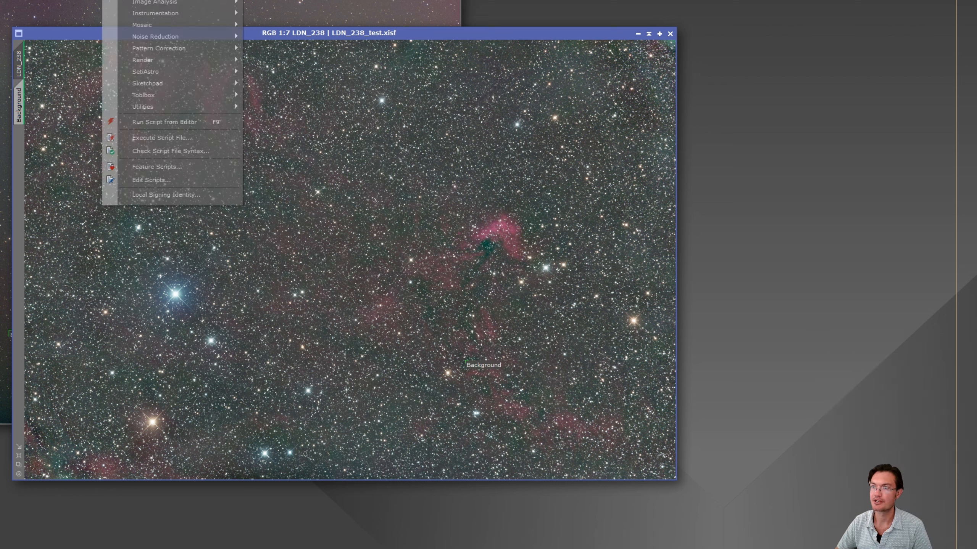
mouse_move(217, 65)
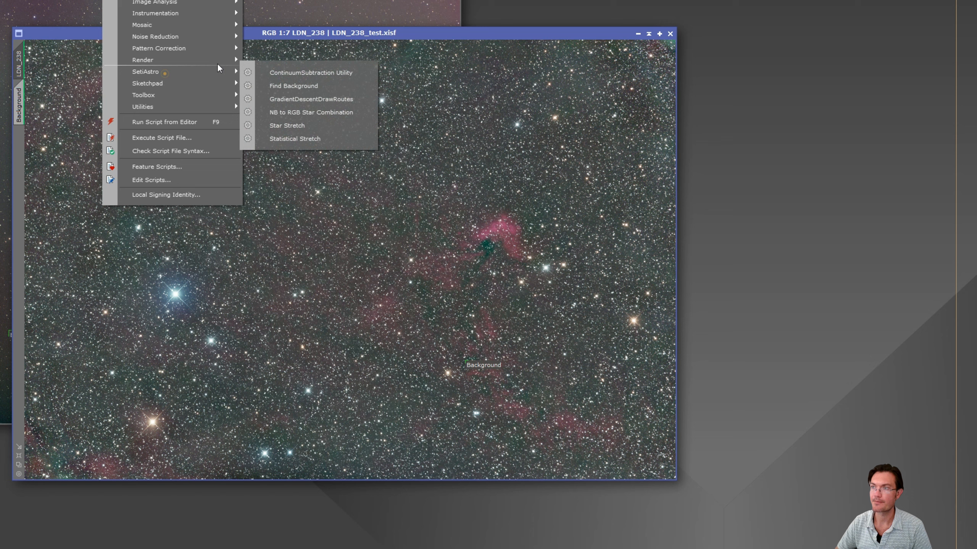
click(303, 86)
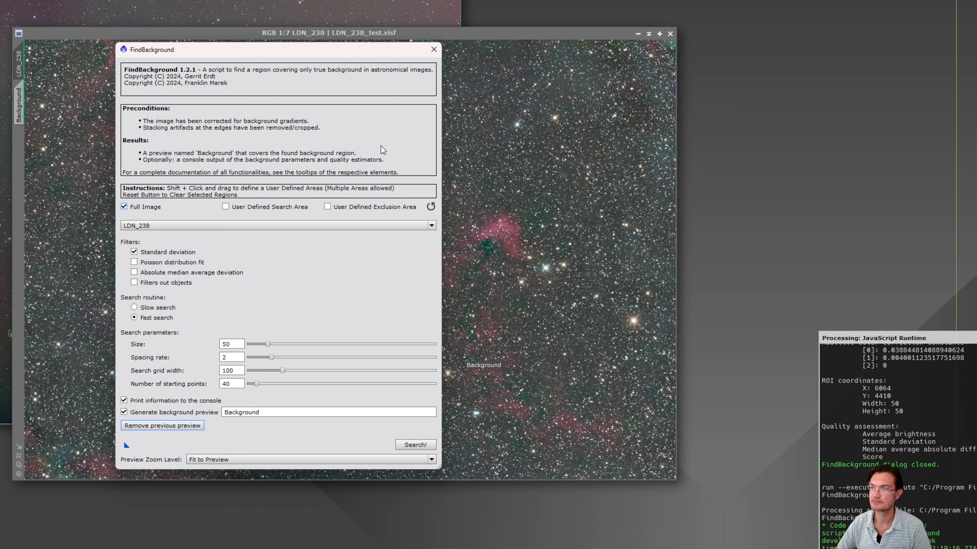
click(264, 207)
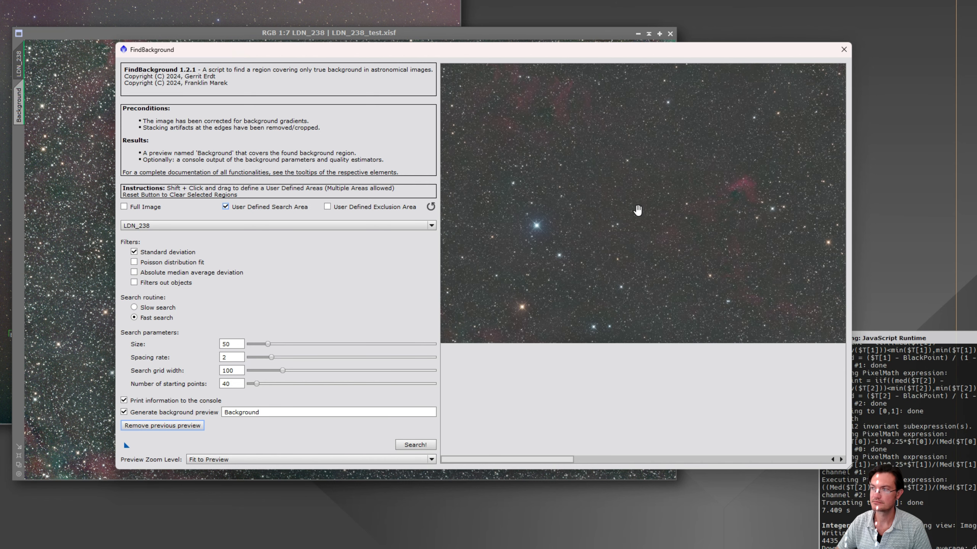
shift+drag(677, 159, 444, 295)
shift+drag(694, 75, 862, 158)
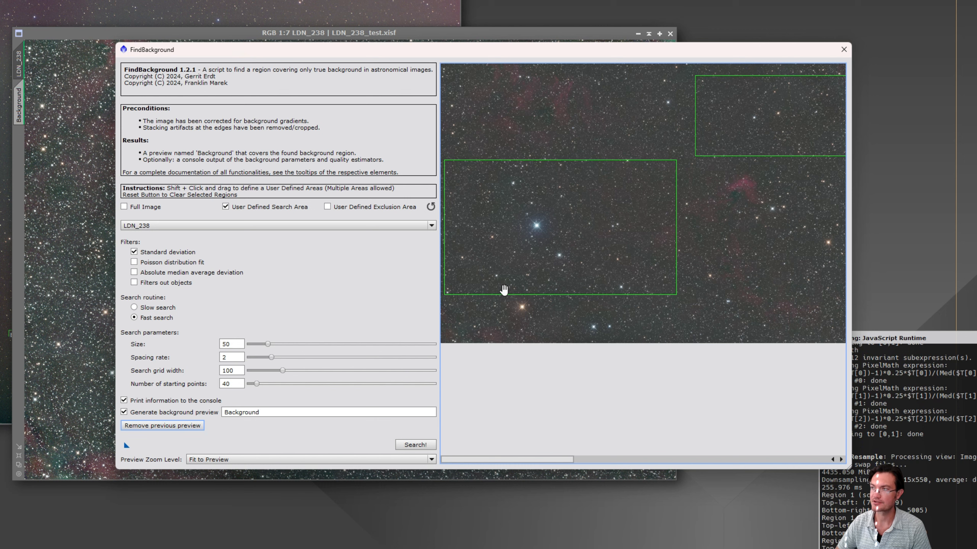
- Mark four user-defined exclusion areas on LDN_238, three over nebulosity and one in the upper-right star field, and clear all selected regions
click(329, 208)
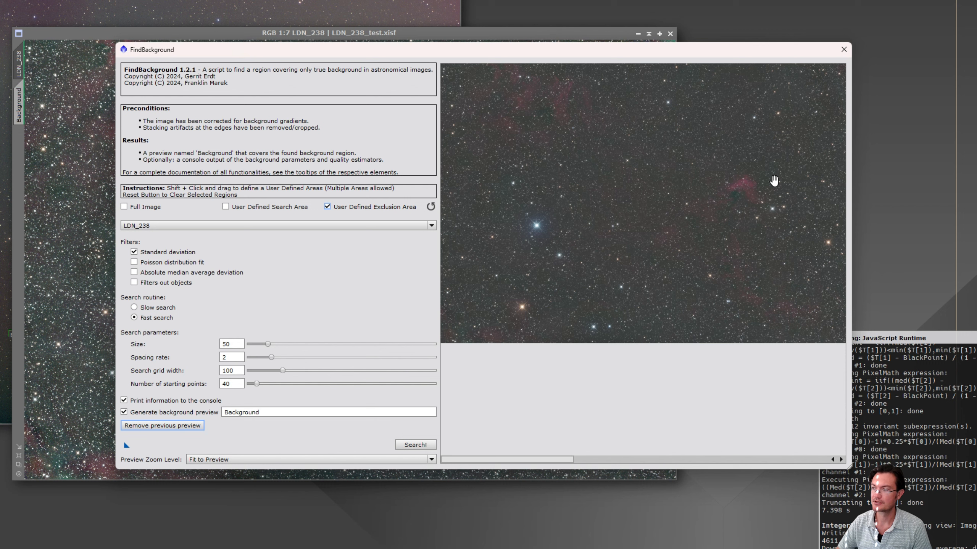
drag(778, 166, 692, 230)
drag(590, 141, 486, 78)
drag(513, 315, 709, 341)
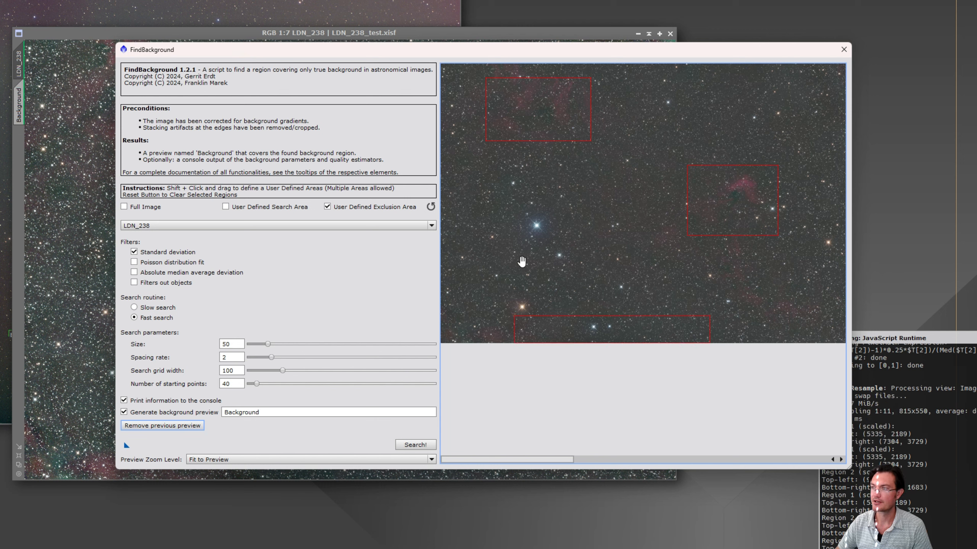
drag(670, 80, 805, 150)
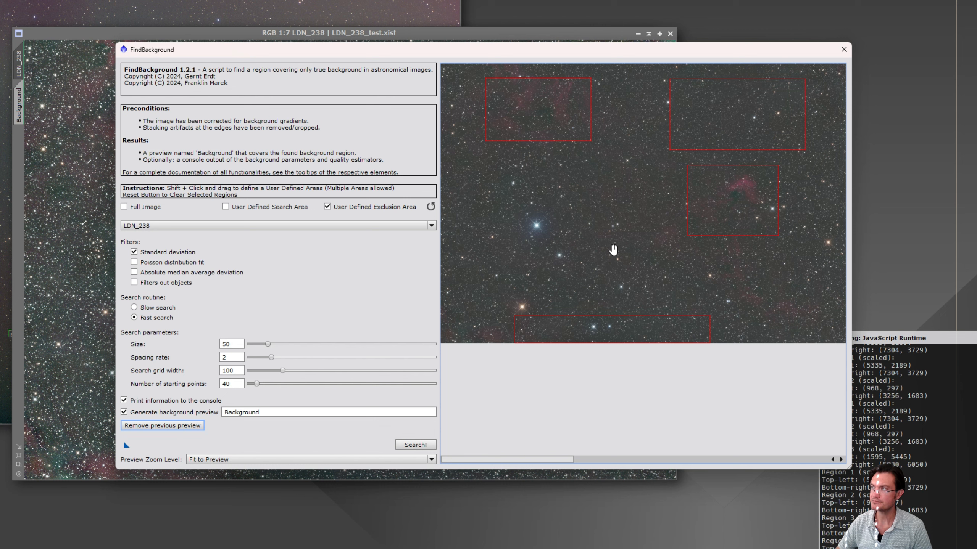
click(430, 210)
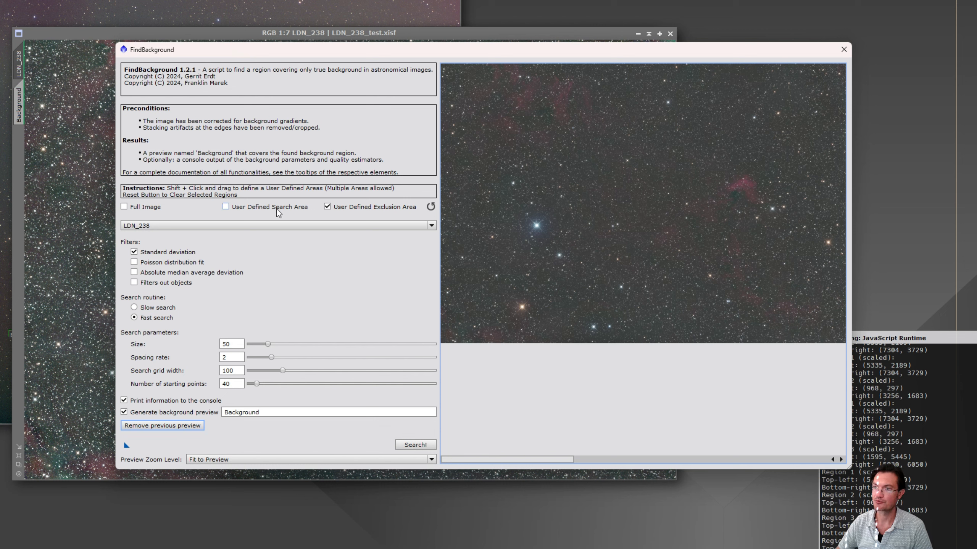
- Switch the search region to the full image, and back to a user-defined search area
click(138, 206)
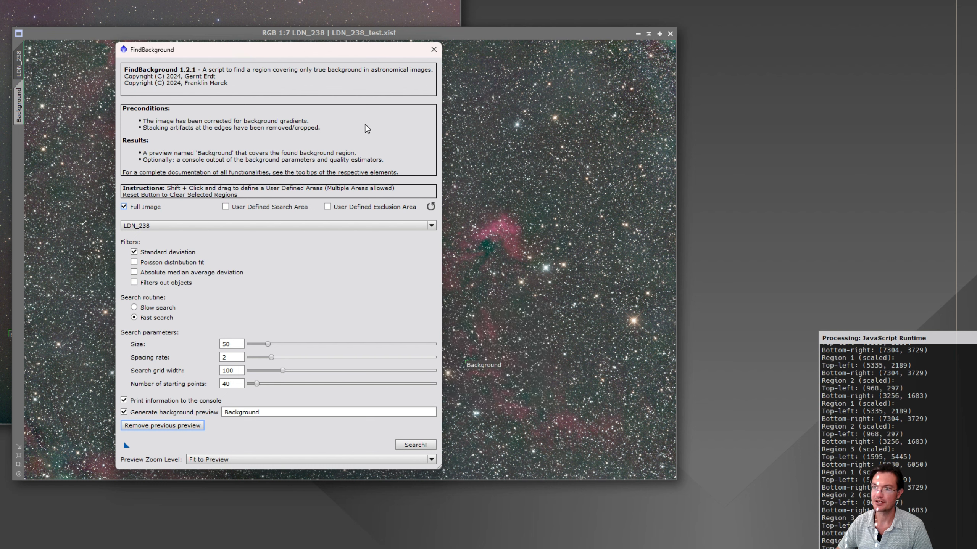
click(262, 207)
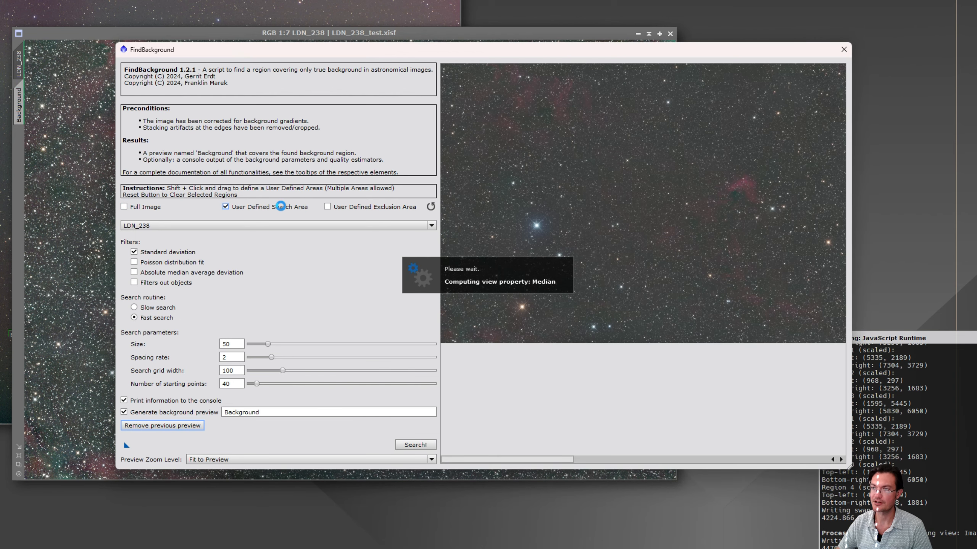